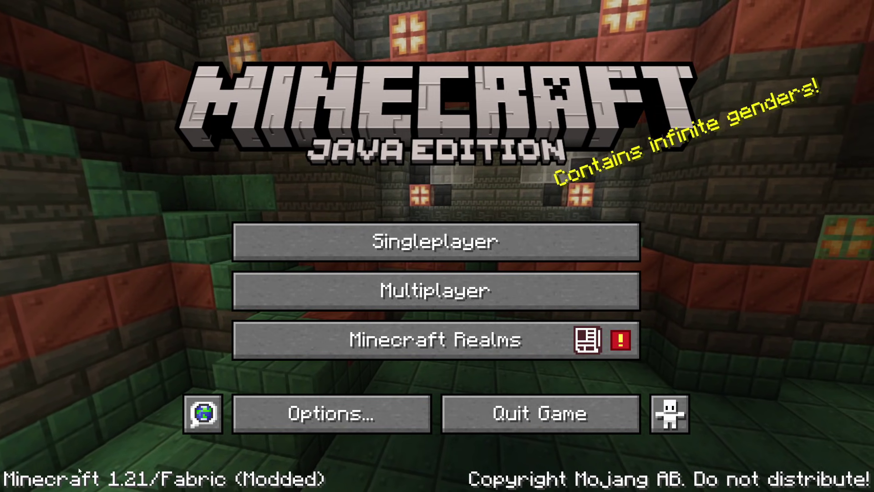
# Step: Quit the running Minecraft game, minimize the launcher window and switch to the Chrome browser
pyautogui.click(554, 425)
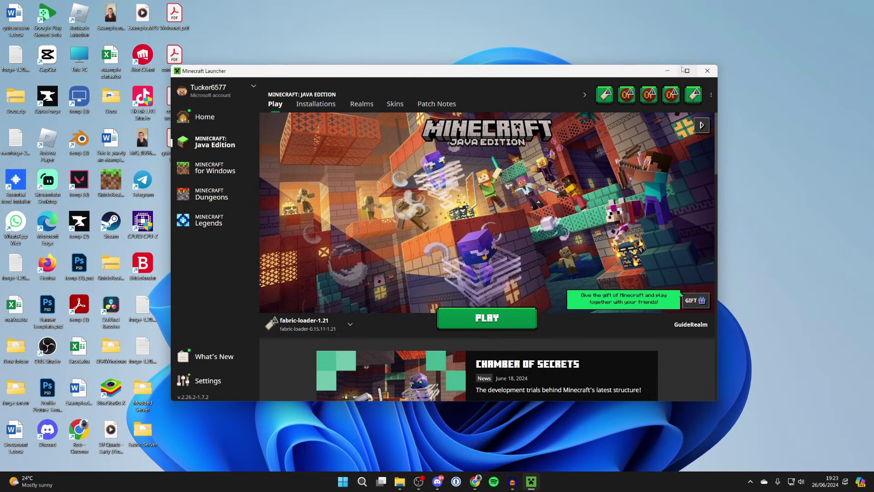
pyautogui.click(665, 72)
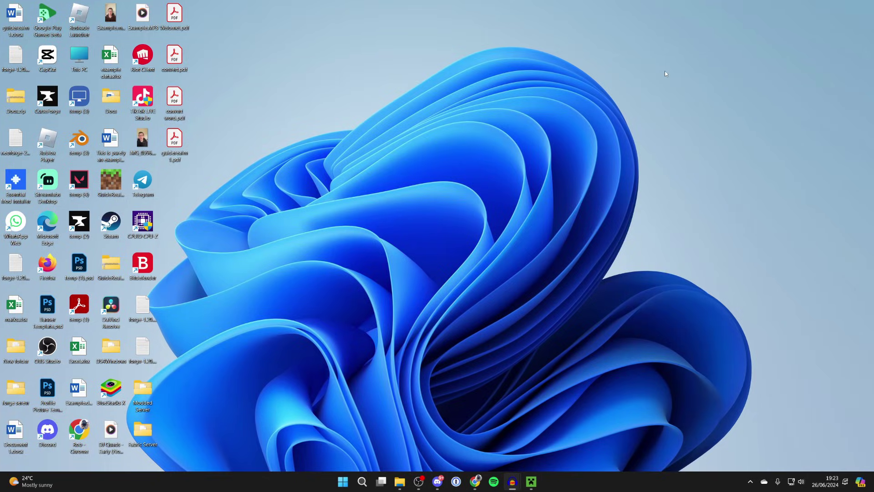
pyautogui.click(475, 482)
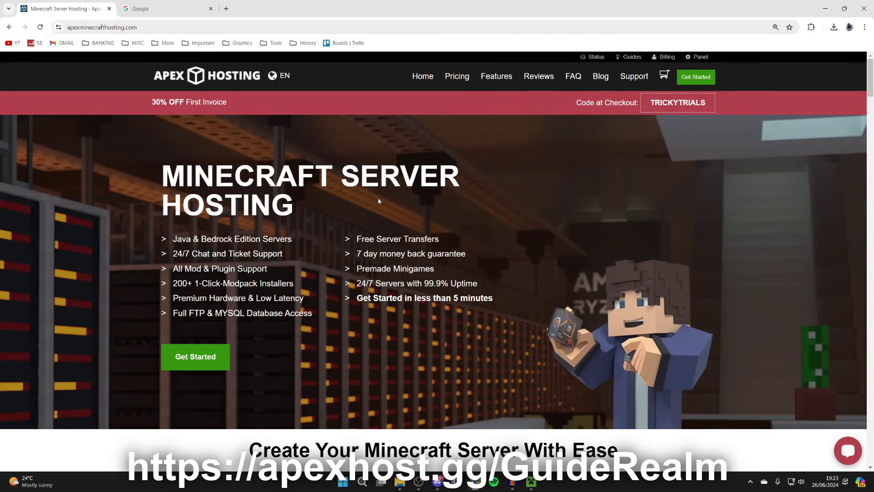
# Step: Look through the Apex Hosting homepage's overview of its Minecraft server hosting features
pyautogui.scroll(-7, 377, 198)
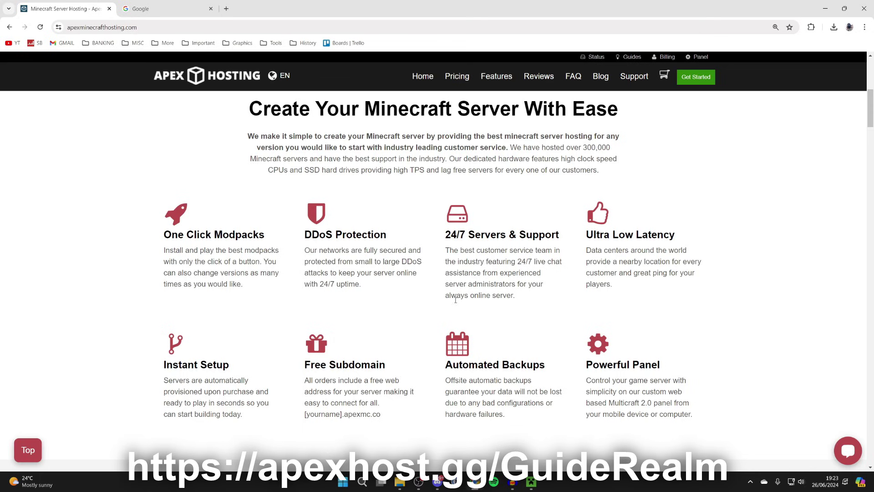
pyautogui.scroll(-4, 455, 300)
pyautogui.scroll(10, 413, 283)
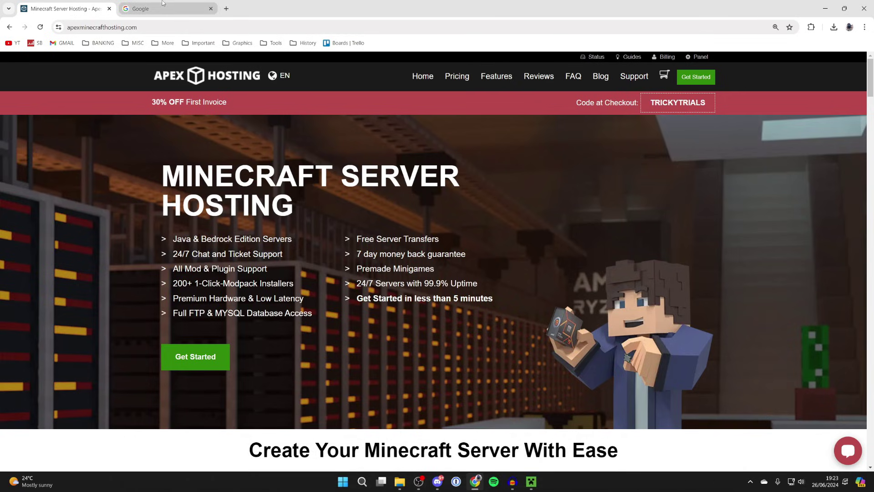
# Step: Search Google for "sodium fabric" in the other open browser tab
pyautogui.click(163, 6)
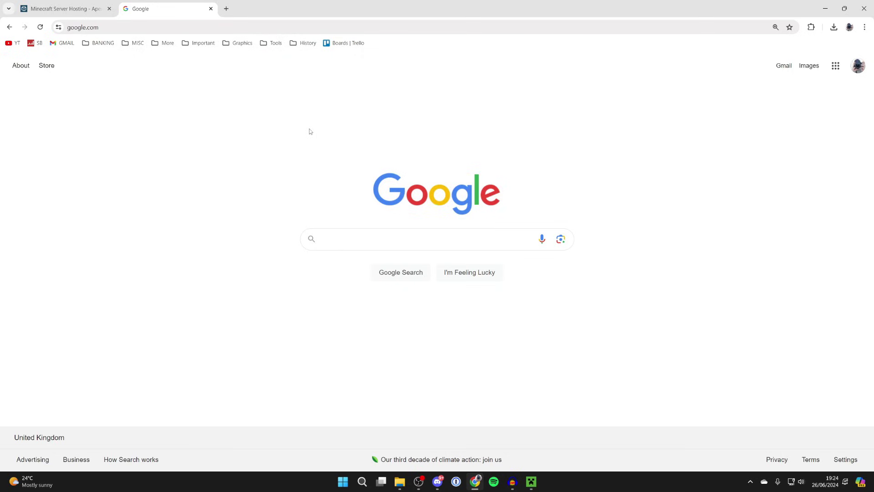
pyautogui.write('sodium ')
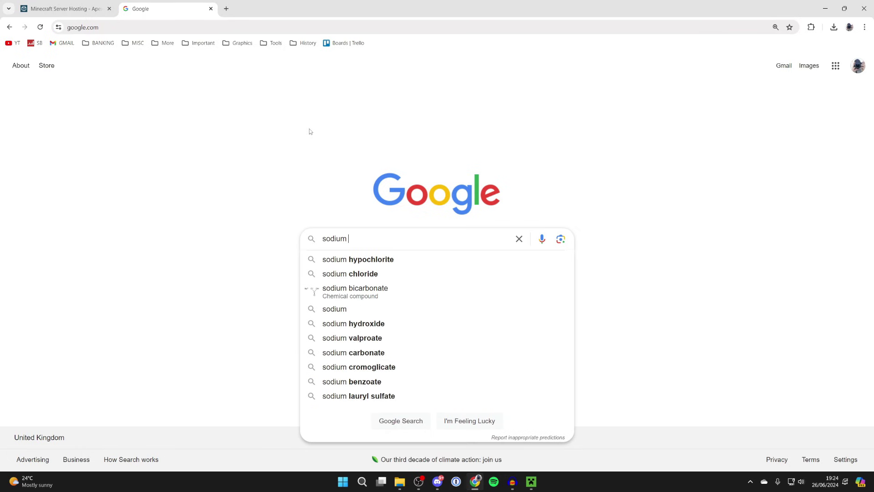
pyautogui.write('fabric')
pyautogui.press('Return')
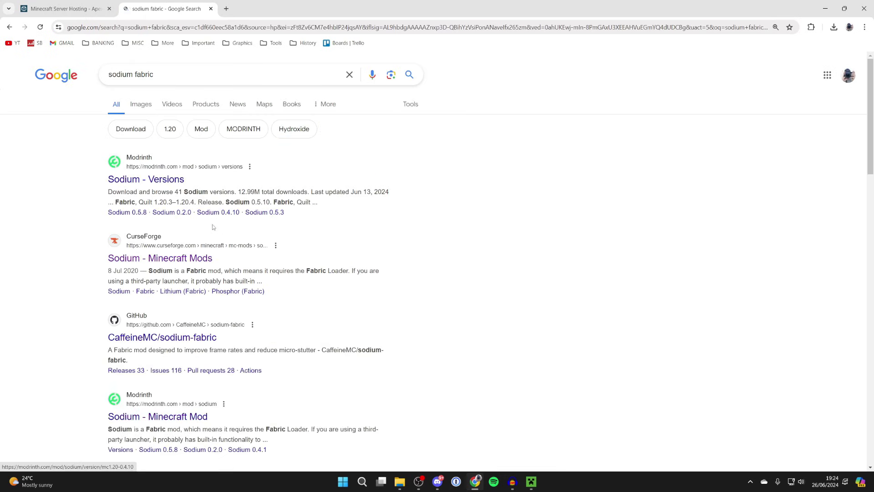
# Step: Download the Sodium 0.5.9 file for game version 1.21 from the mod's CurseForge page
pyautogui.click(153, 261)
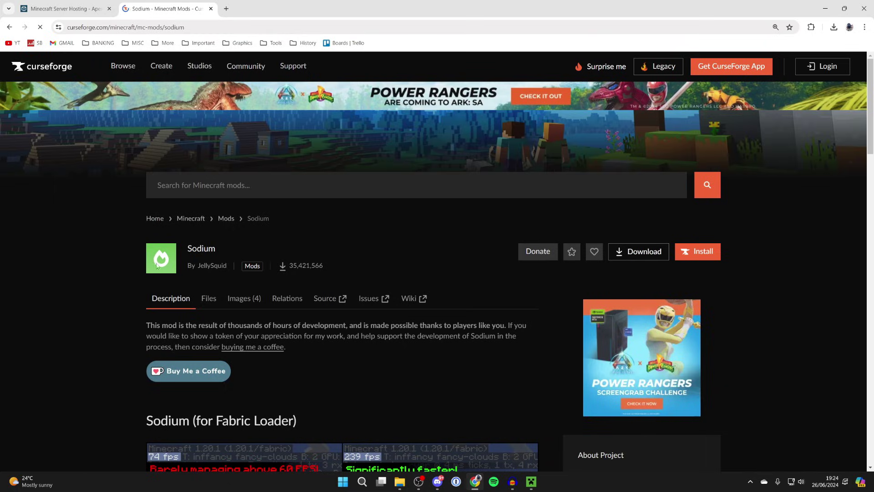
pyautogui.click(208, 298)
pyautogui.scroll(-4, 201, 248)
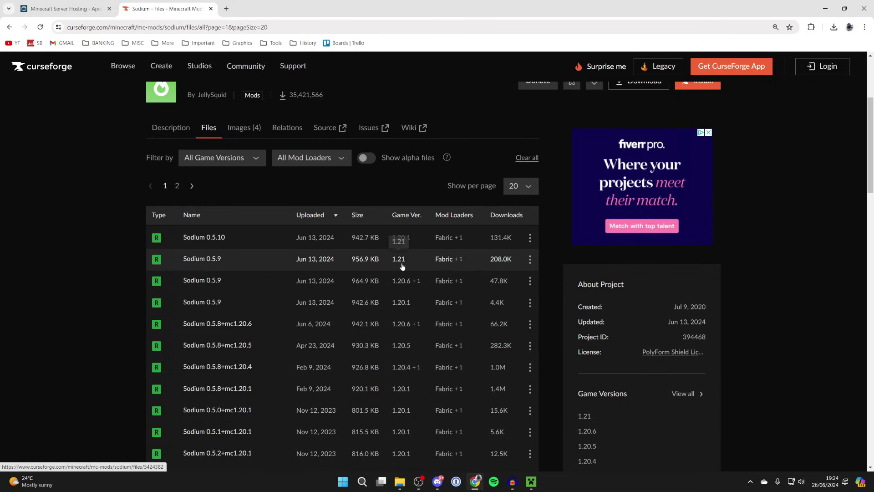
pyautogui.click(529, 259)
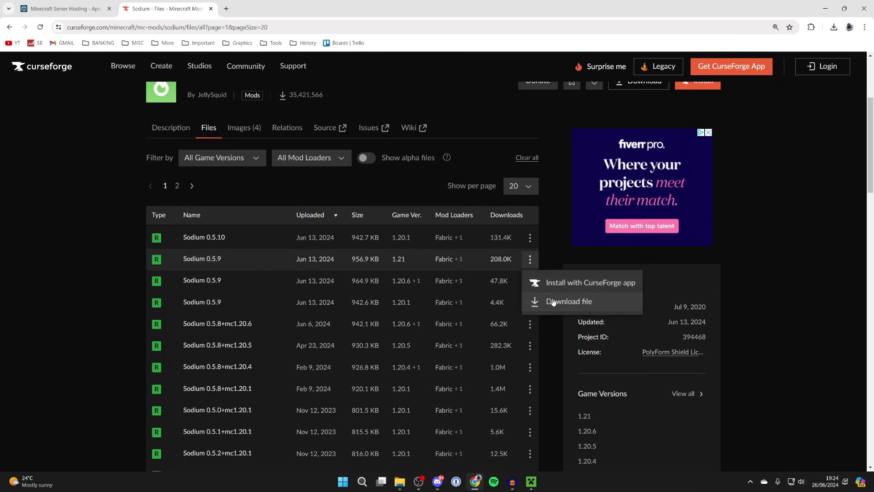
pyautogui.click(553, 301)
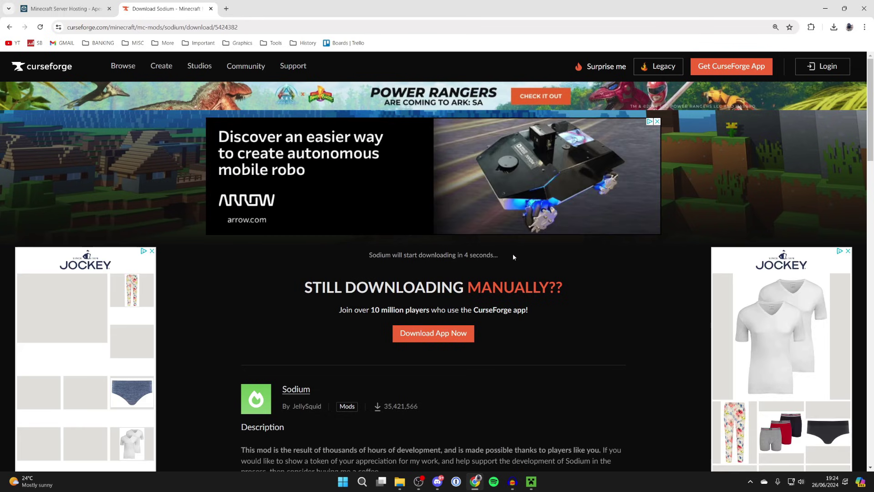
# Step: Return to the Google results and search for "iris shaders fabric curseforge"
pyautogui.click(10, 28)
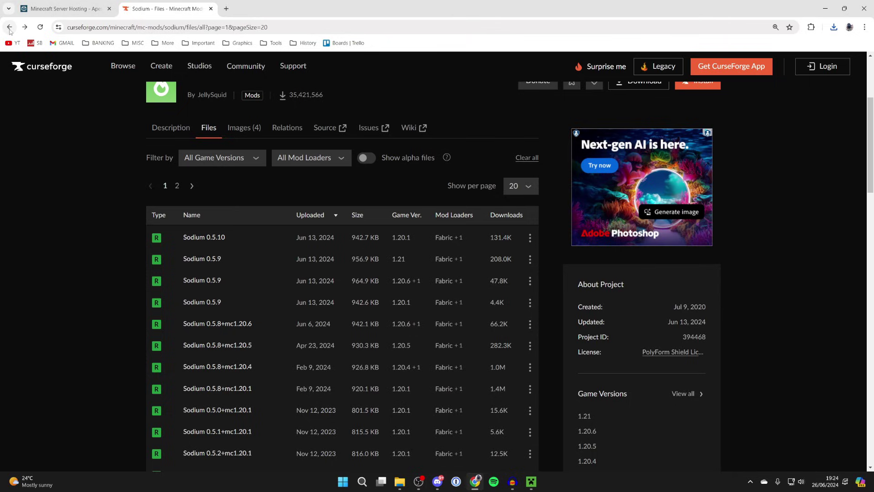
pyautogui.click(9, 28)
pyautogui.click(9, 28)
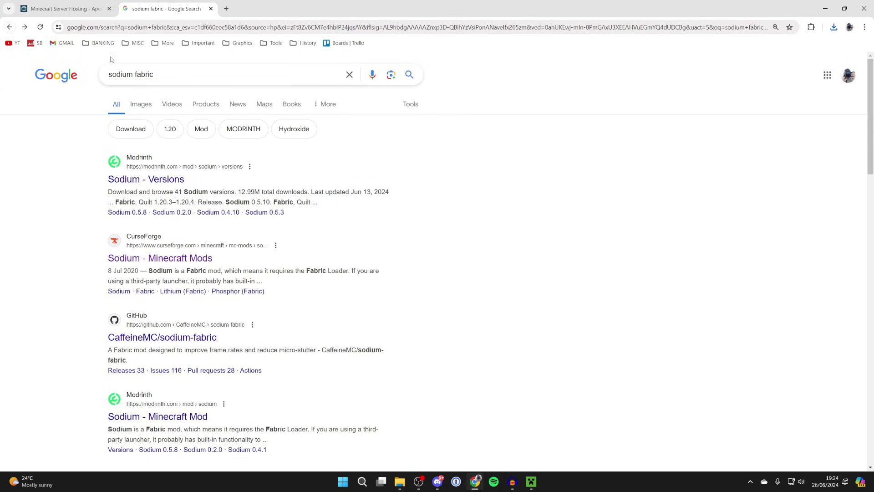
pyautogui.moveTo(145, 73); pyautogui.dragTo(66, 75)
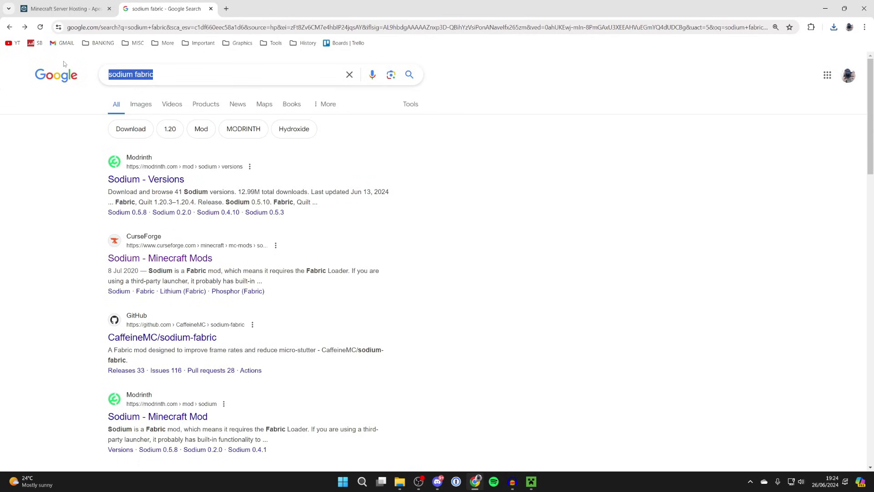
pyautogui.write('iris fa')
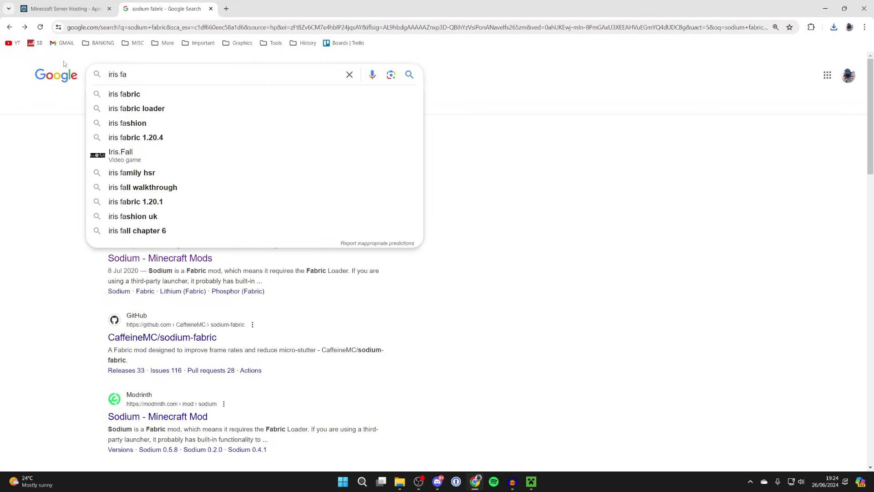
pyautogui.press('Down')
pyautogui.press('Return')
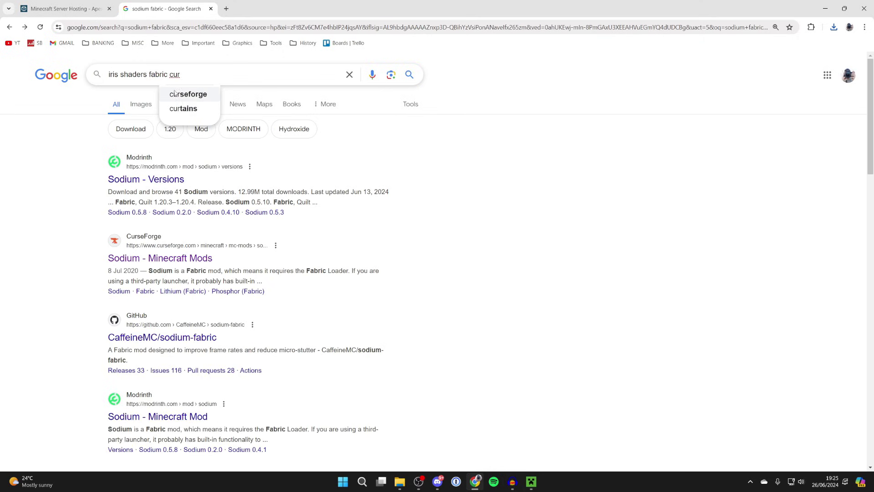
pyautogui.click(185, 90)
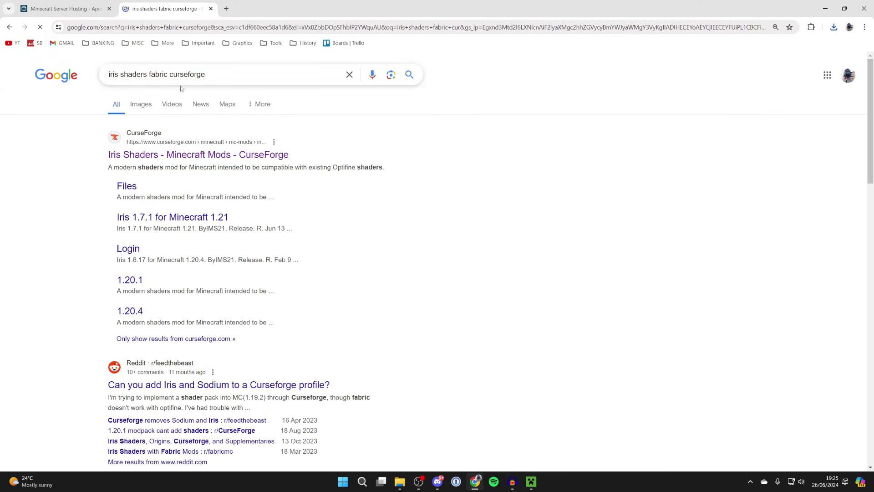
# Step: Download the Iris 1.7.1 for Minecraft 1.21 file from the Iris Shaders page on CurseForge
pyautogui.click(188, 155)
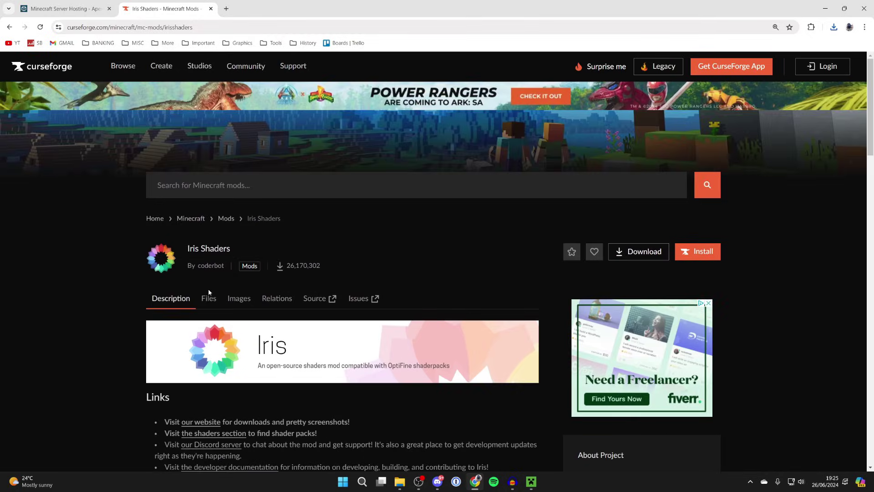
pyautogui.click(209, 296)
pyautogui.scroll(-4, 213, 273)
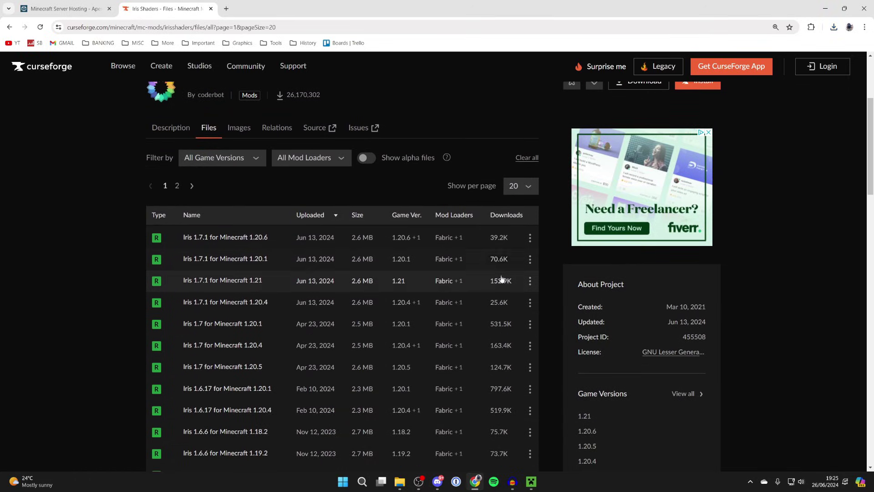
pyautogui.click(529, 281)
pyautogui.click(560, 322)
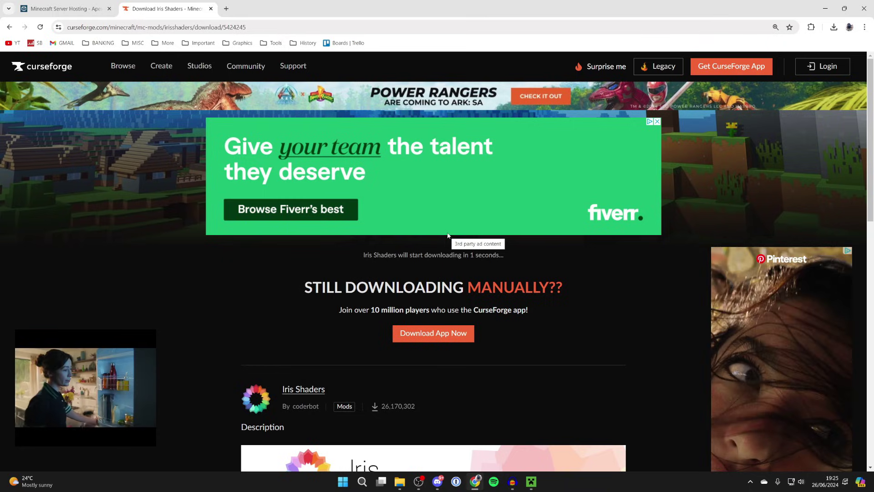
# Step: Go back to the Google results and search for "complementary shaders curseforge"
pyautogui.click(10, 27)
pyautogui.click(9, 27)
pyautogui.click(9, 27)
pyautogui.click(9, 28)
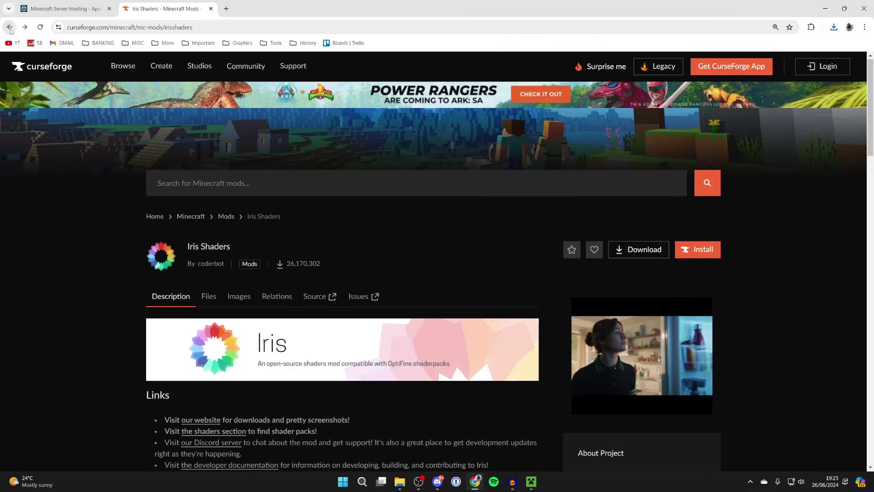
pyautogui.click(9, 27)
pyautogui.click(200, 78)
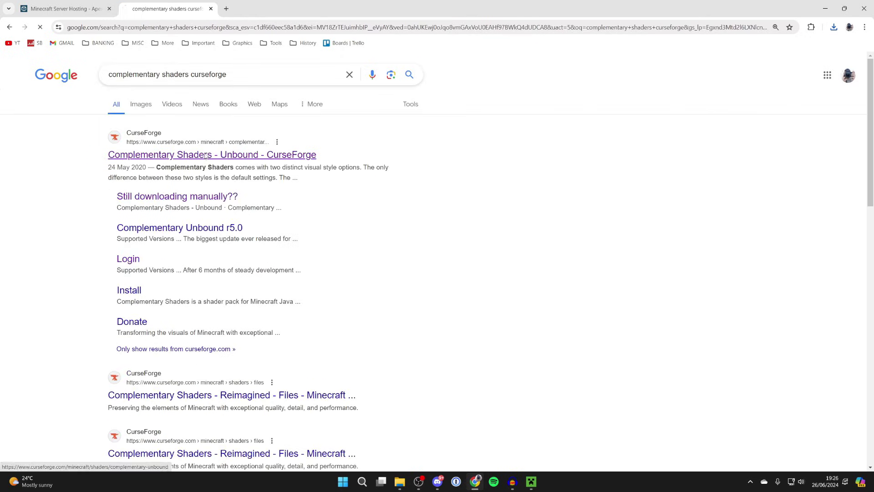
# Step: Download the Complementary Unbound r5.2.1 file from the Complementary Shaders - Unbound page on CurseForge
pyautogui.click(205, 149)
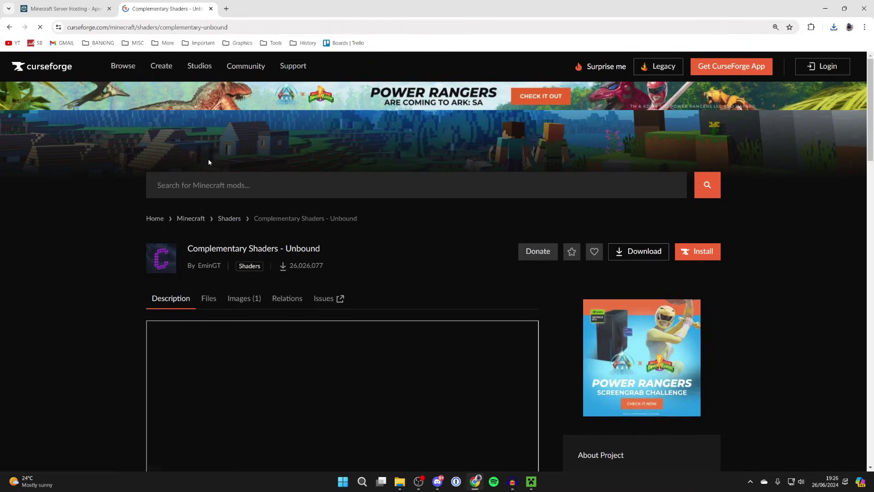
pyautogui.click(210, 298)
pyautogui.scroll(-5, 223, 273)
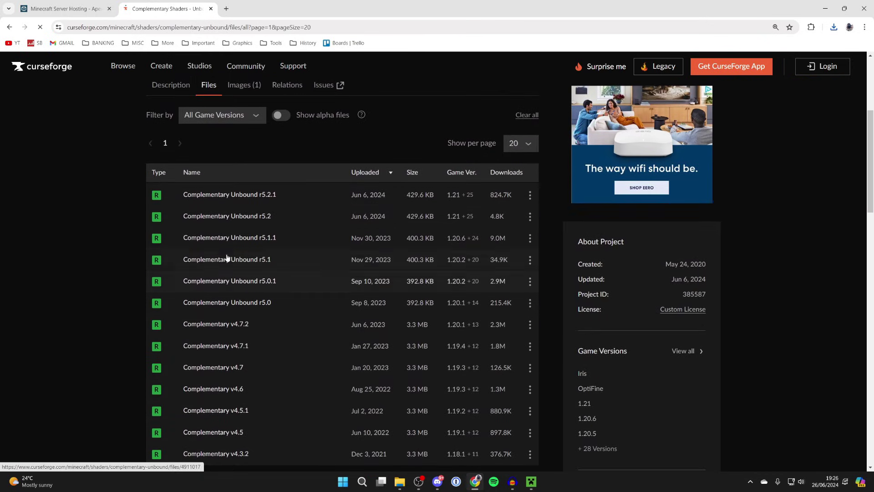
pyautogui.click(529, 196)
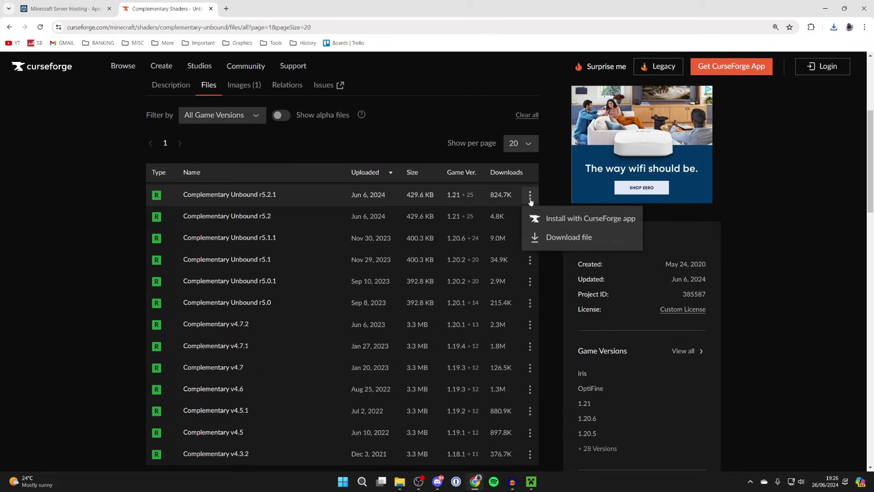
pyautogui.click(537, 237)
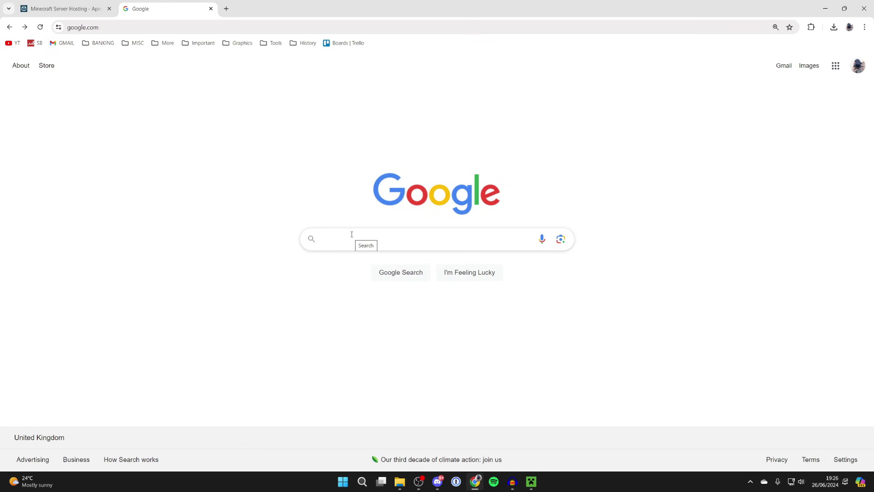
# Step: Search Google for "minecraft fabric" and download the Fabric Loader installer from fabricmc.net
pyautogui.write('minecraft fabric')
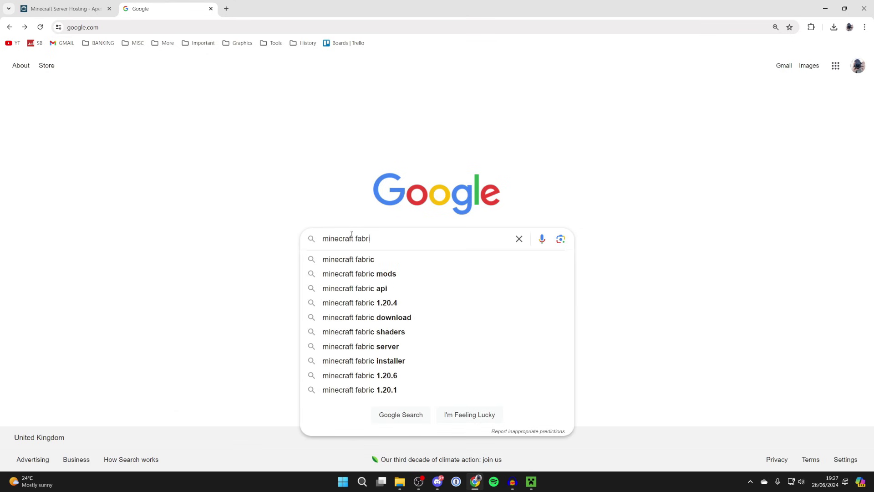
pyautogui.press('Return')
pyautogui.click(216, 154)
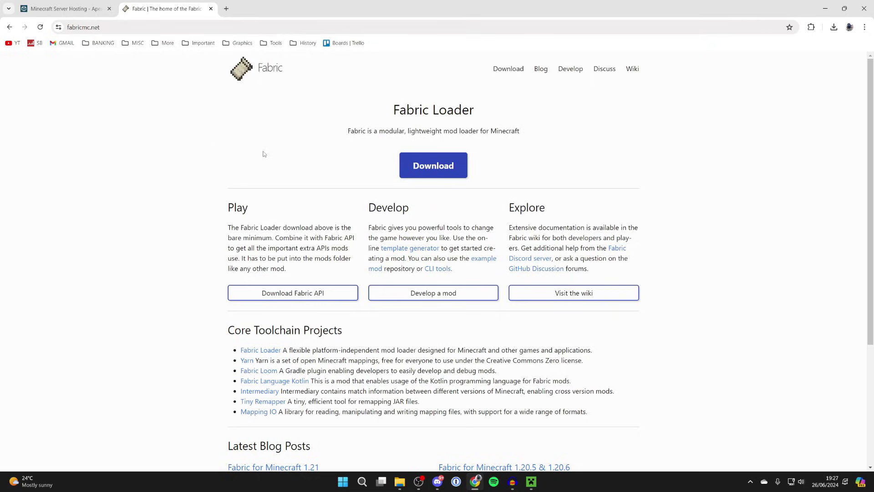
pyautogui.click(432, 154)
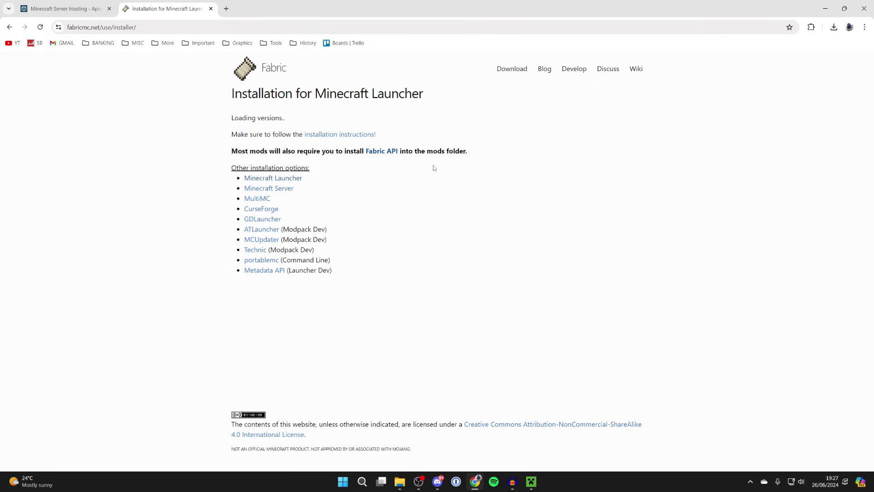
pyautogui.click(433, 143)
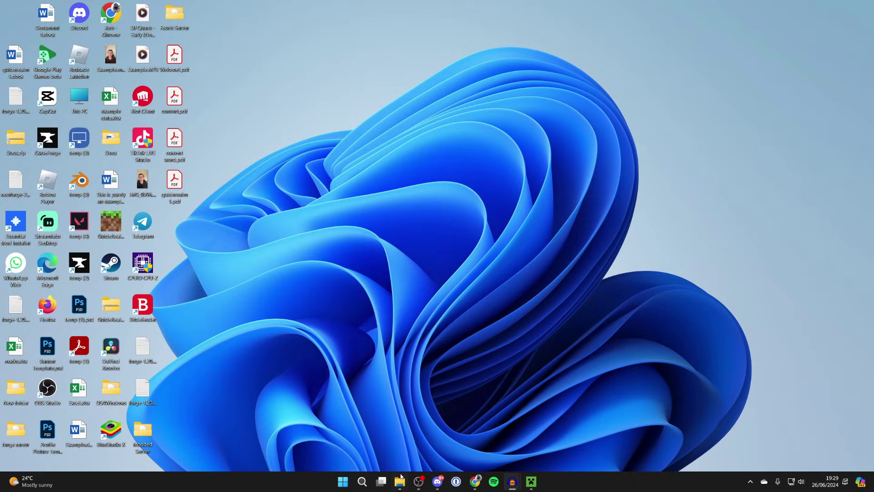
# Step: Move the downloaded Fabric installer, Complementary Unbound zip, Iris and Sodium files from Downloads to the desktop, and minimize File Explorer
pyautogui.click(400, 481)
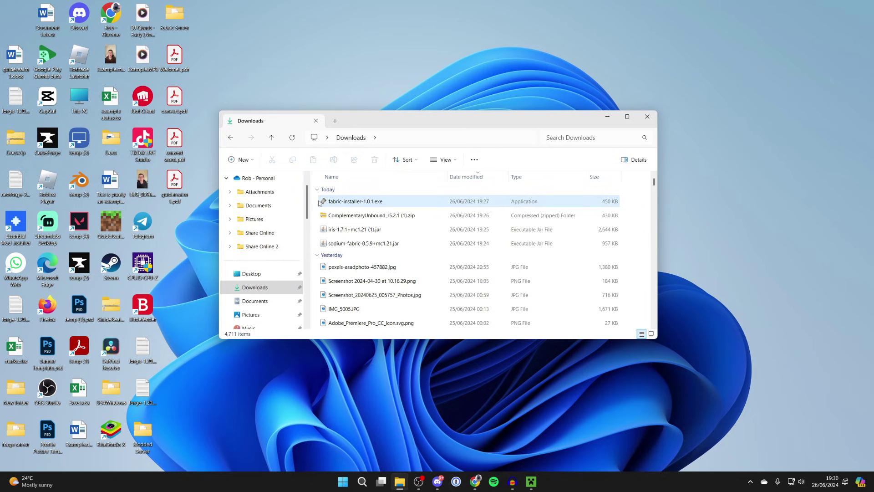
pyautogui.moveTo(315, 202); pyautogui.dragTo(352, 255)
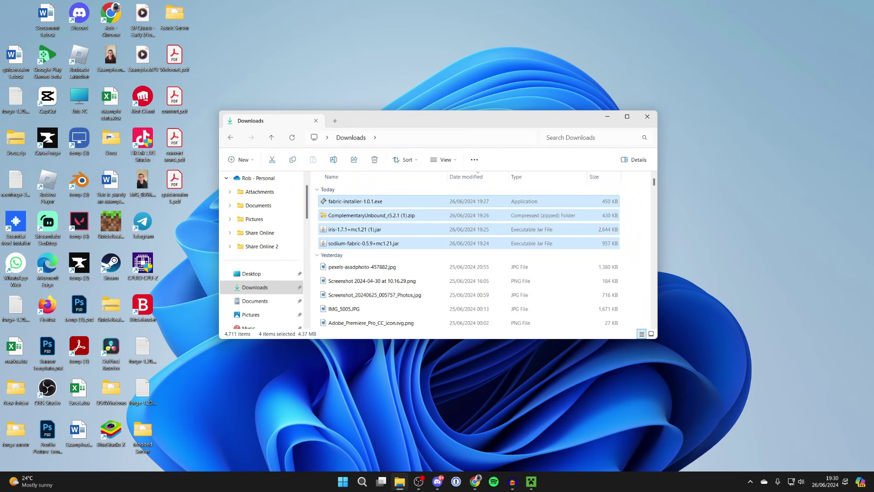
pyautogui.moveTo(407, 118); pyautogui.dragTo(573, 129)
pyautogui.moveTo(523, 212); pyautogui.dragTo(306, 222)
pyautogui.click(329, 221)
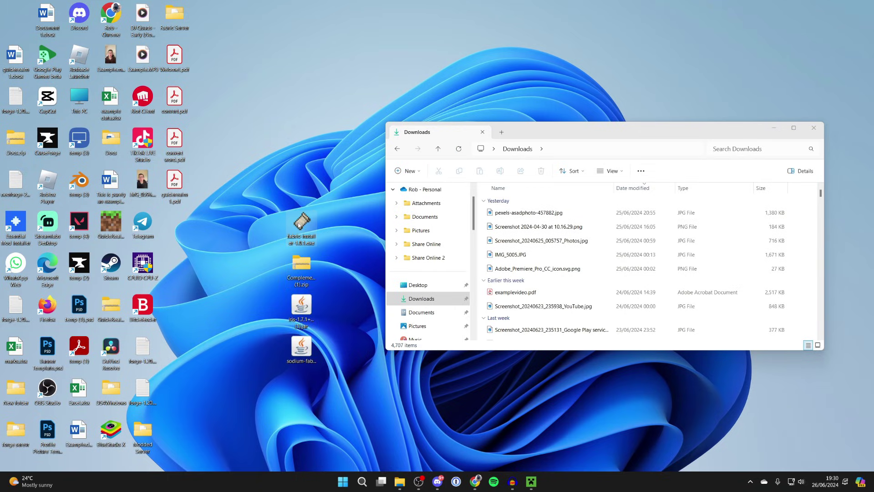
pyautogui.click(777, 132)
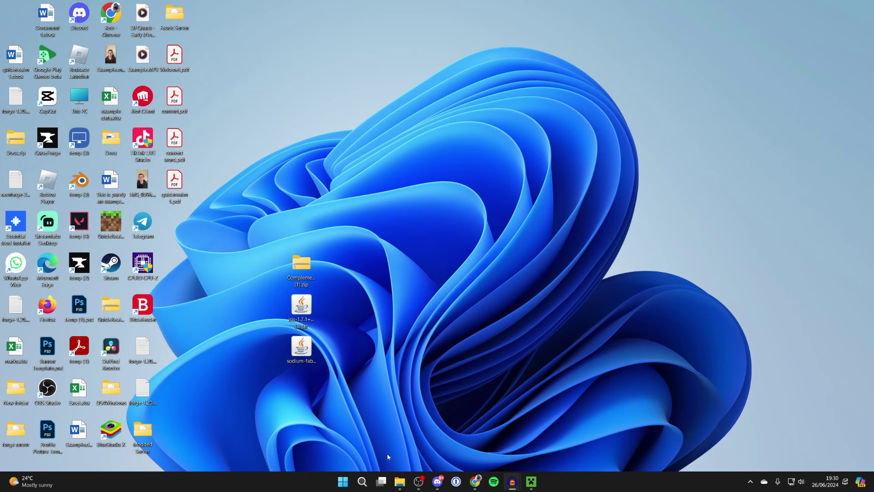
# Step: Switch to Minecraft Launcher and open the game folder of the fabric-loader-1.21 installation
pyautogui.click(532, 481)
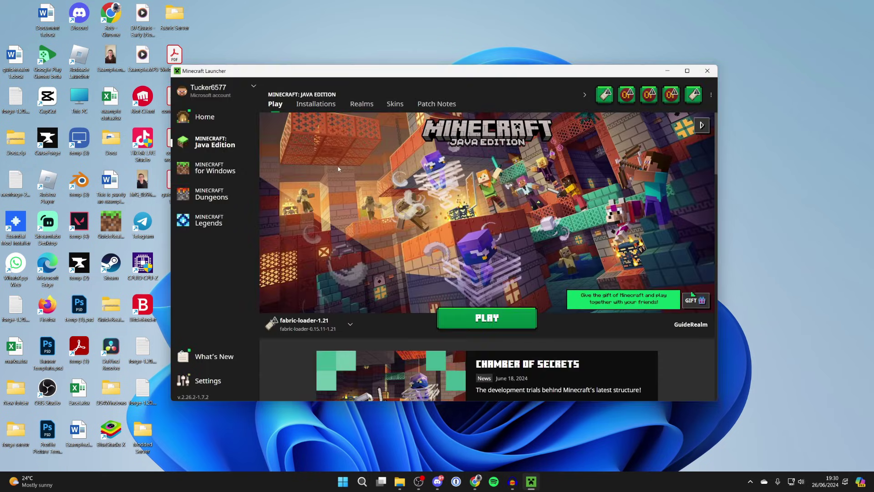
pyautogui.click(311, 107)
pyautogui.scroll(-8, 375, 198)
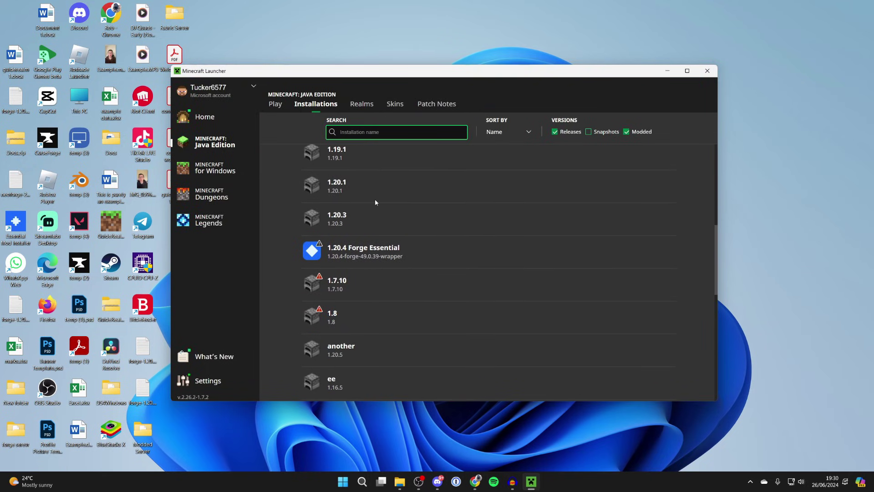
pyautogui.scroll(-3, 375, 202)
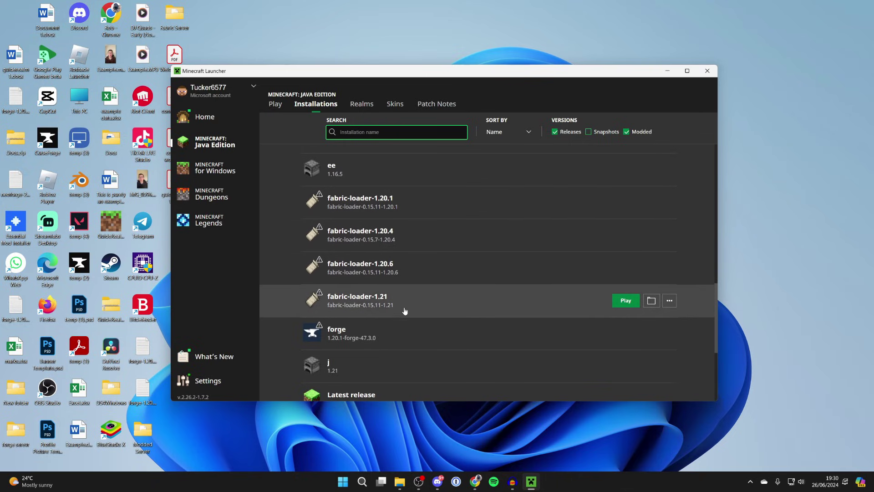
pyautogui.click(651, 301)
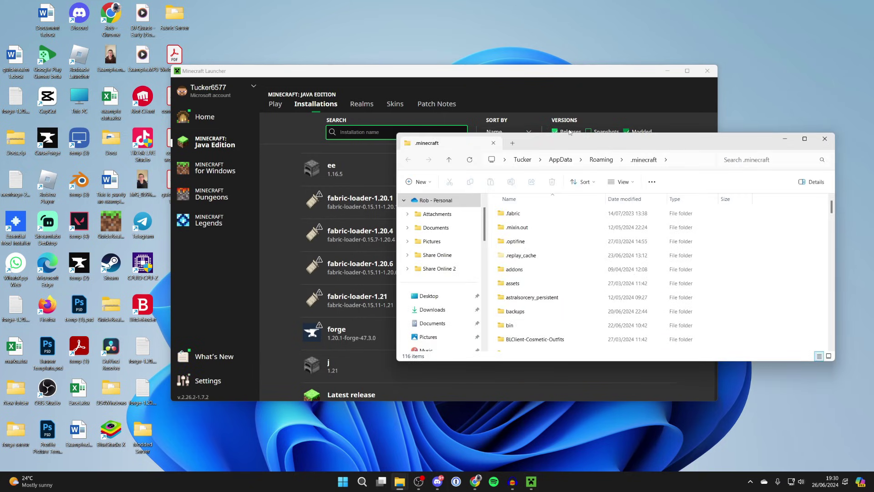
# Step: Open the mods folder inside the .minecraft directory
pyautogui.moveTo(566, 145); pyautogui.dragTo(404, 121)
pyautogui.scroll(-6, 402, 213)
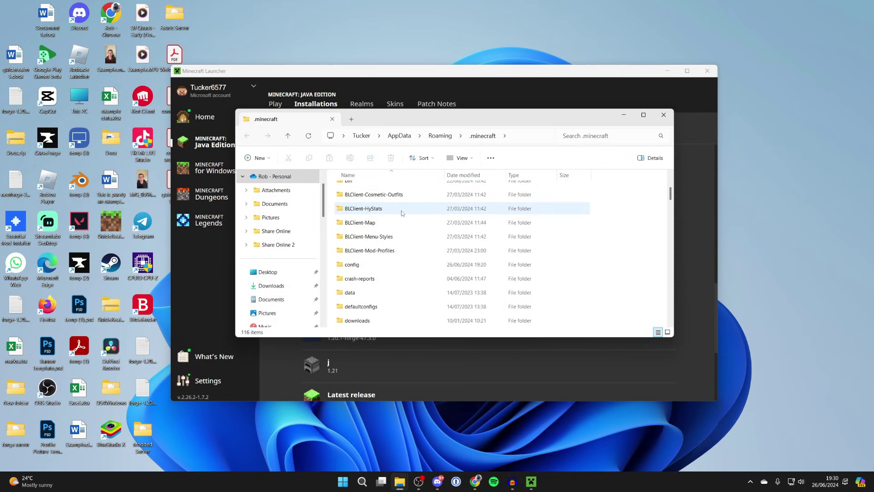
pyautogui.scroll(-5, 401, 212)
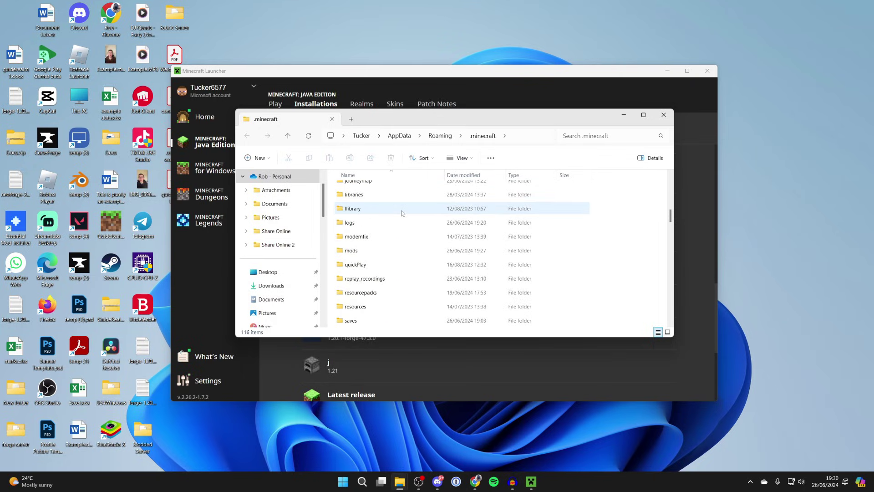
pyautogui.doubleClick(376, 254)
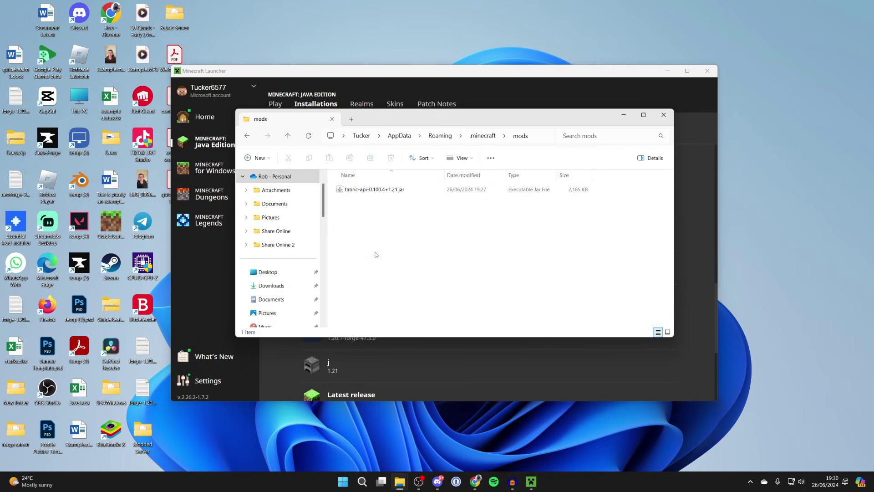
# Step: Arrange the launcher and mods windows to uncover the desktop files, and move the Iris and Sodium jars into the mods folder
pyautogui.click(371, 192)
pyautogui.click(393, 216)
pyautogui.moveTo(534, 73); pyautogui.dragTo(657, 76)
pyautogui.click(269, 122)
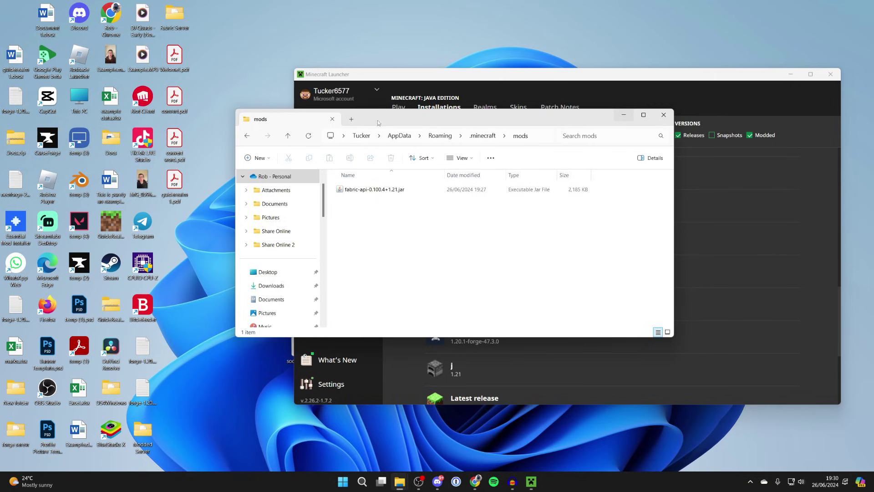
pyautogui.moveTo(397, 119); pyautogui.dragTo(505, 116)
pyautogui.moveTo(366, 75); pyautogui.dragTo(430, 74)
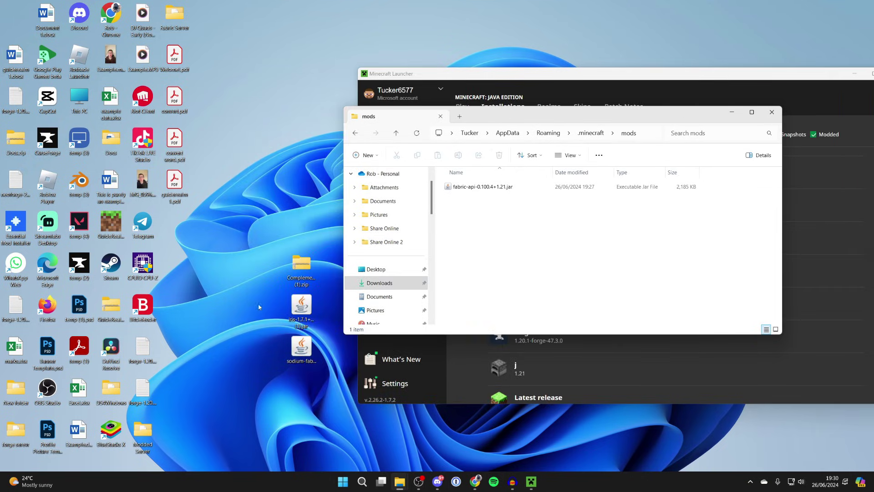
pyautogui.moveTo(269, 333); pyautogui.dragTo(538, 225)
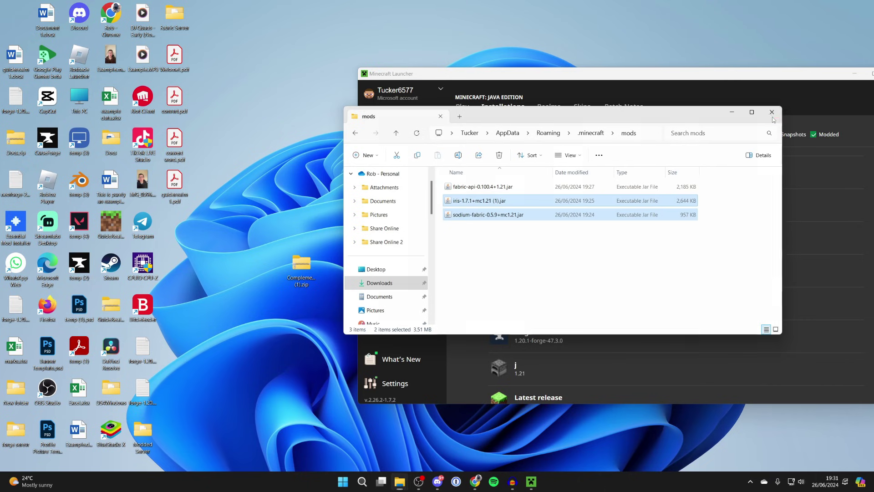
# Step: Close the mods folder and launch the game with the fabric-loader-1.21 installation
pyautogui.click(772, 119)
pyautogui.moveTo(458, 73); pyautogui.dragTo(275, 70)
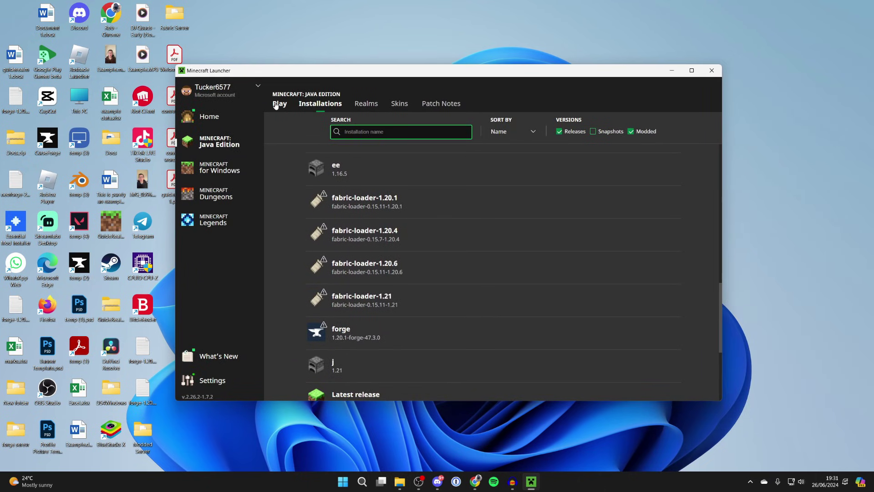
pyautogui.click(276, 104)
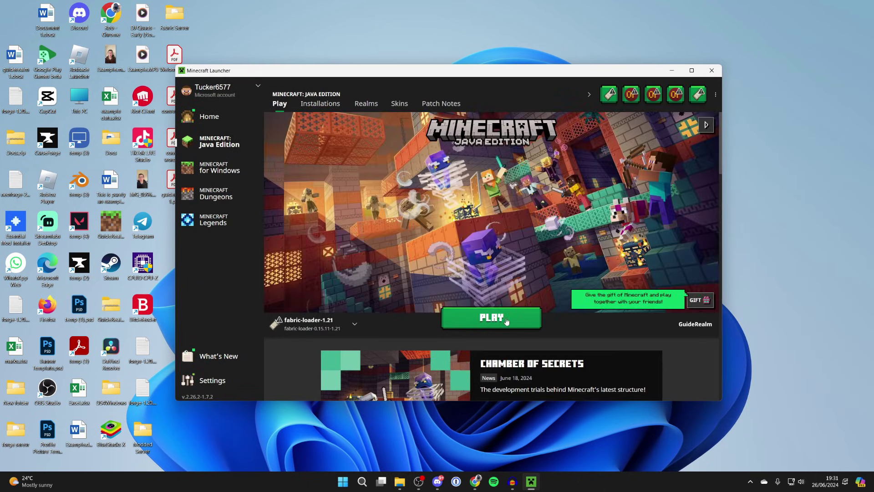
pyautogui.click(507, 322)
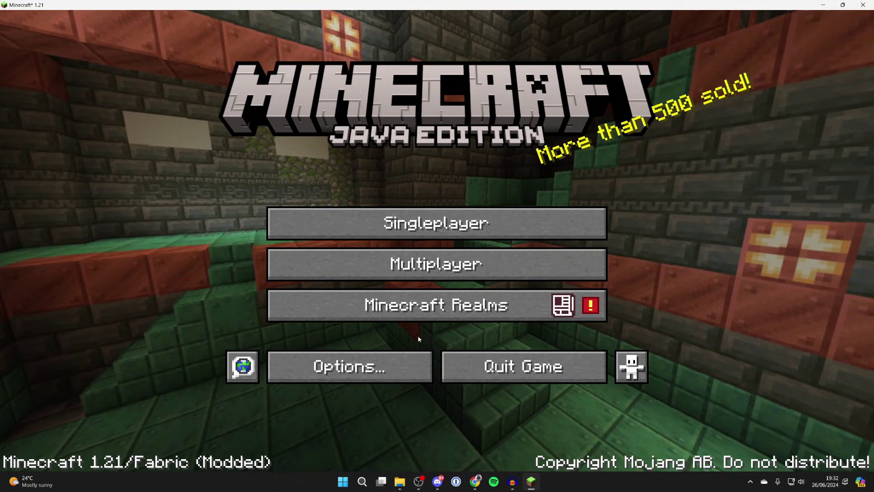
# Step: Go to the shader pack selection in the game's video settings and open the shader pack folder
pyautogui.click(403, 364)
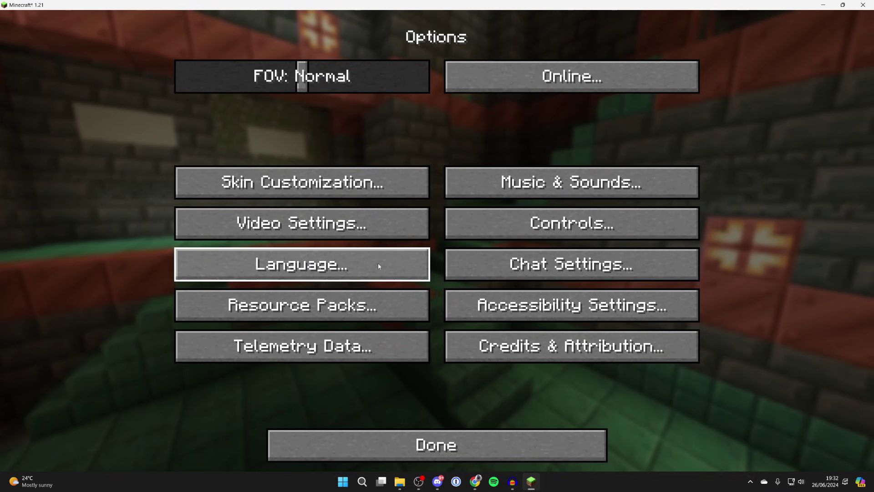
pyautogui.click(355, 226)
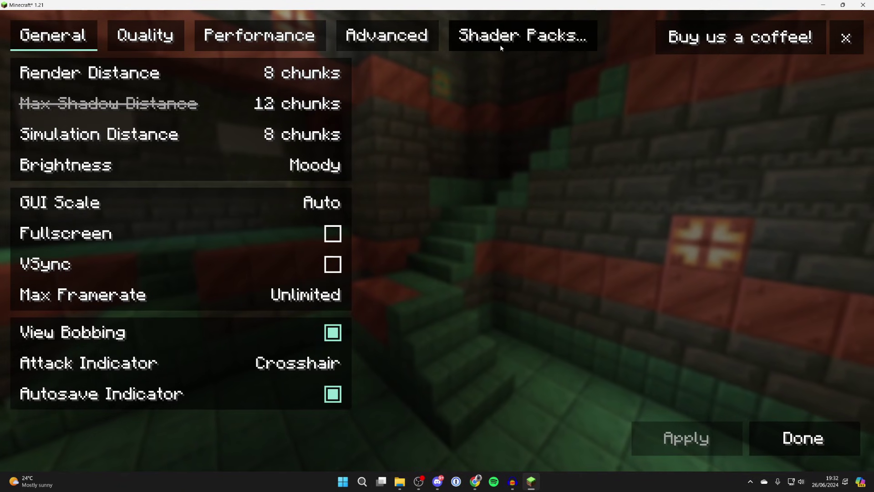
pyautogui.click(523, 36)
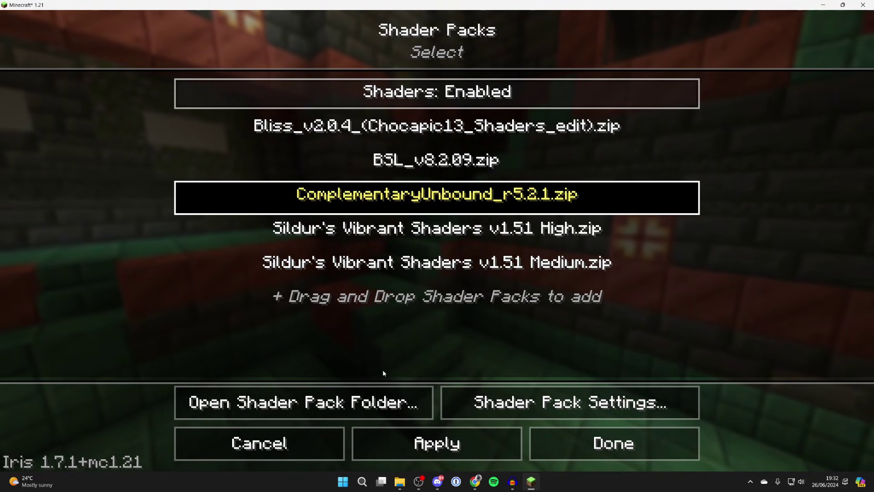
pyautogui.click(359, 405)
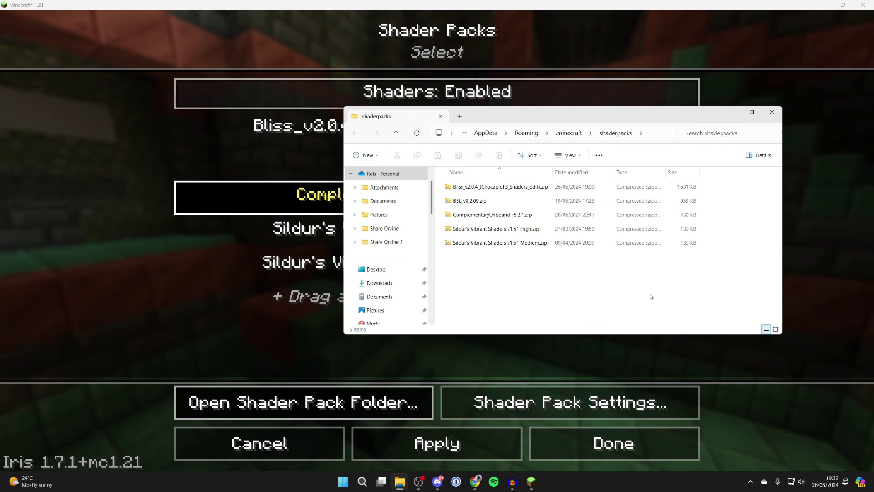
# Step: Shrink the game window and move the Complementary Unbound zip from the desktop into the shaderpacks folder
pyautogui.doubleClick(368, 2)
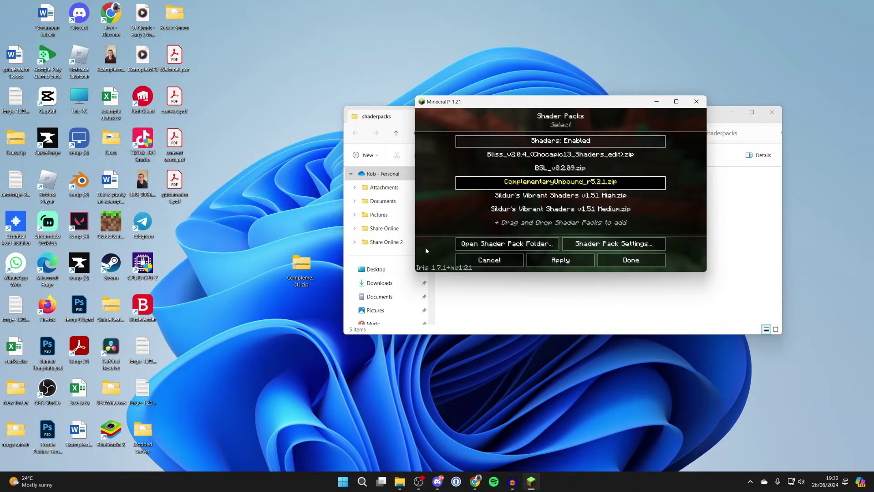
pyautogui.moveTo(302, 272); pyautogui.dragTo(411, 320)
pyautogui.moveTo(500, 290); pyautogui.dragTo(503, 300)
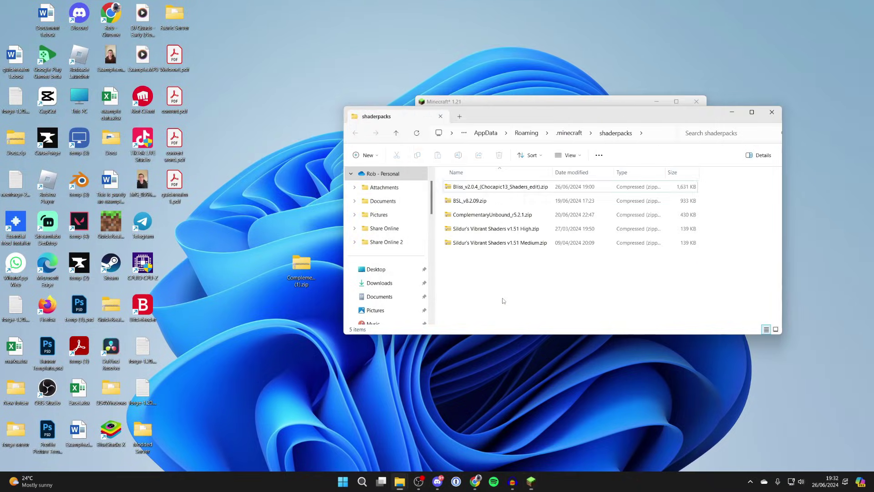
pyautogui.click(502, 284)
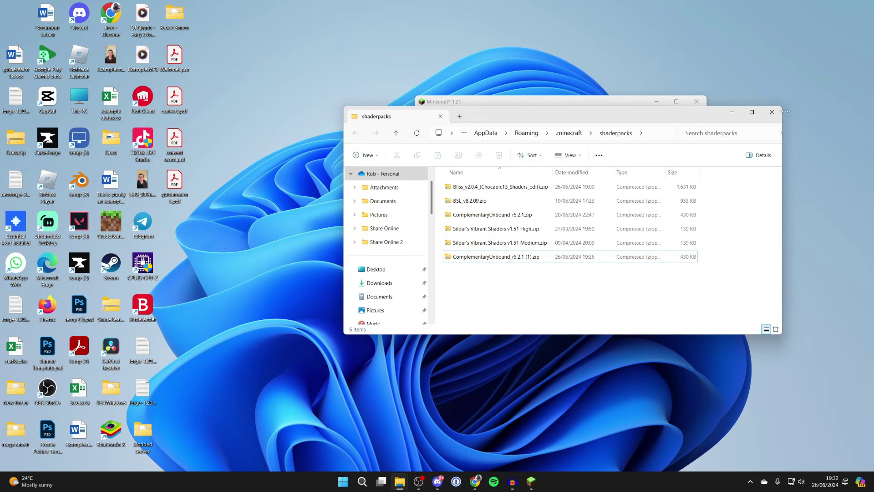
# Step: Close the shaderpacks folder, apply ComplementaryUnbound_r5.2.1 (1).zip, and leave the shader and video settings with the game window maximized
pyautogui.click(772, 110)
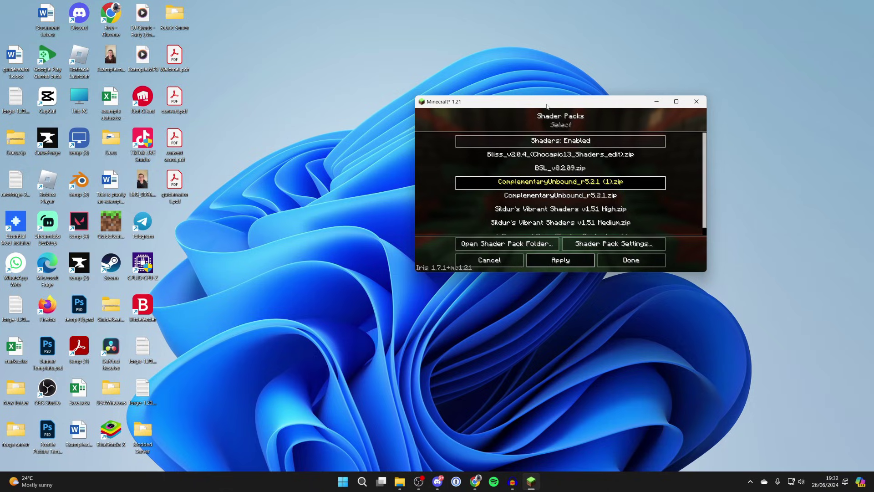
pyautogui.doubleClick(547, 106)
pyautogui.click(593, 444)
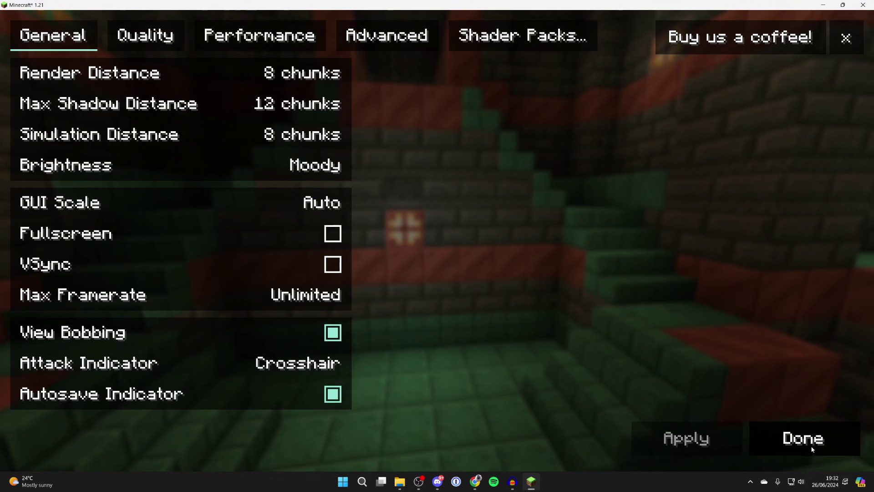
pyautogui.click(788, 444)
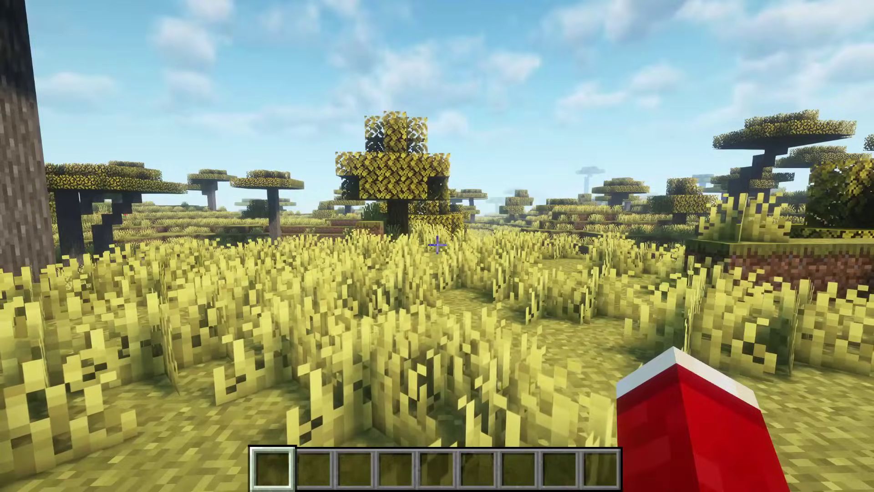
# Step: Walk through the savanna in the game world to examine the shader's lighting, shadows, sky and foliage
pyautogui.press('w')
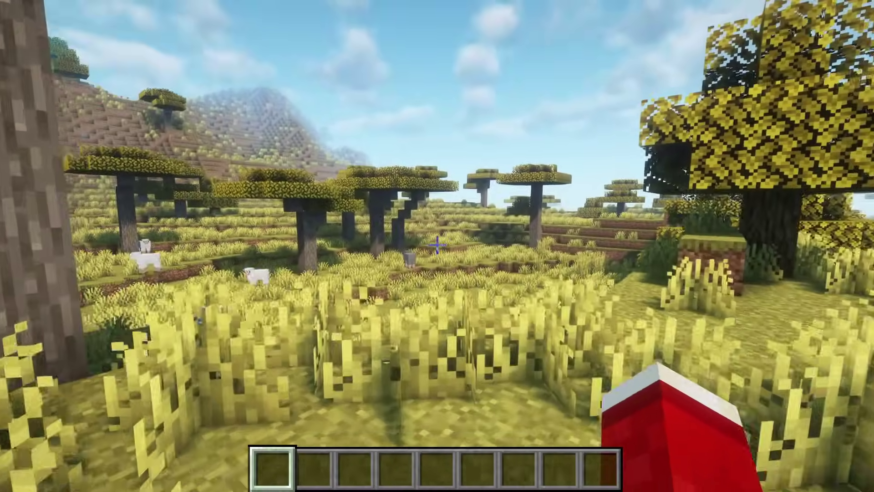
pyautogui.press('w')
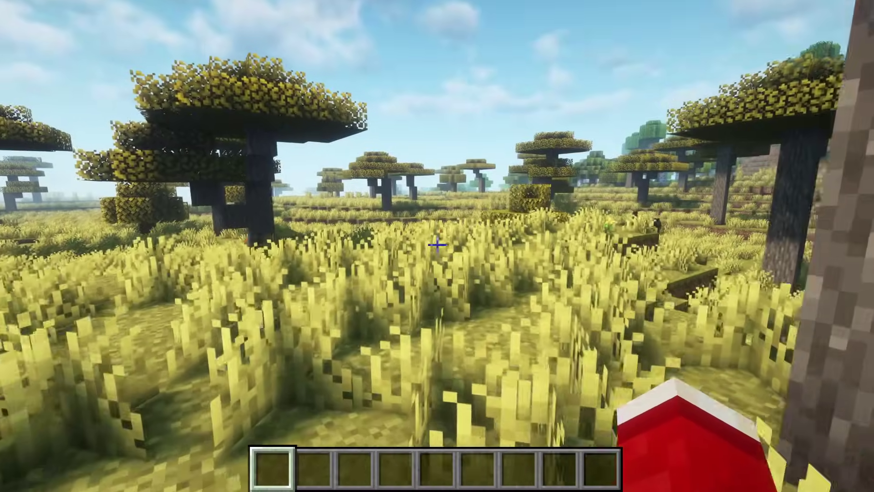
pyautogui.press('w')
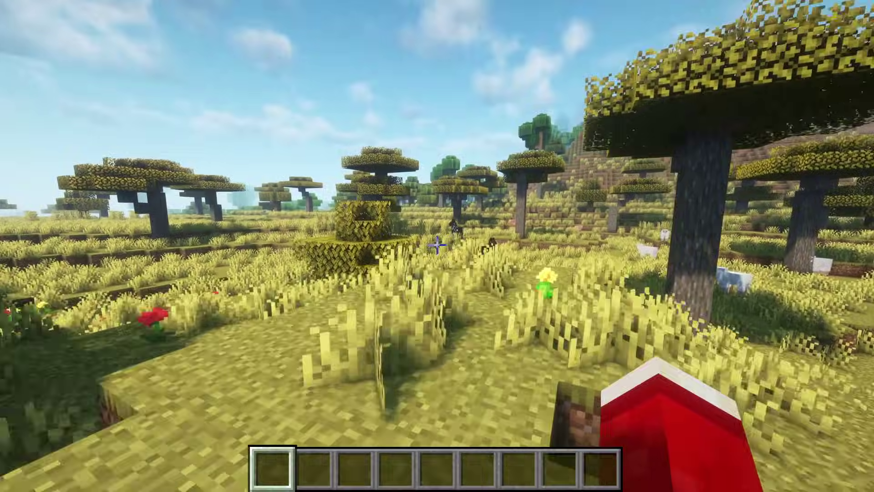
pyautogui.press('w')
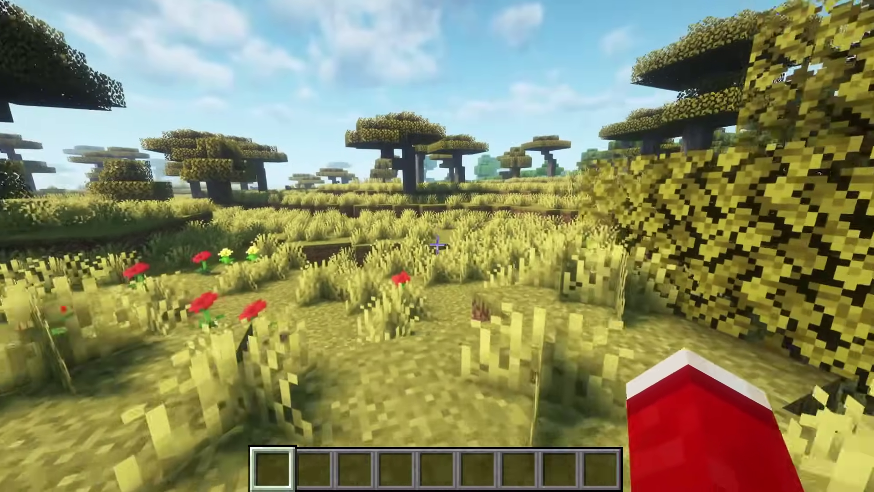
pyautogui.press('w')
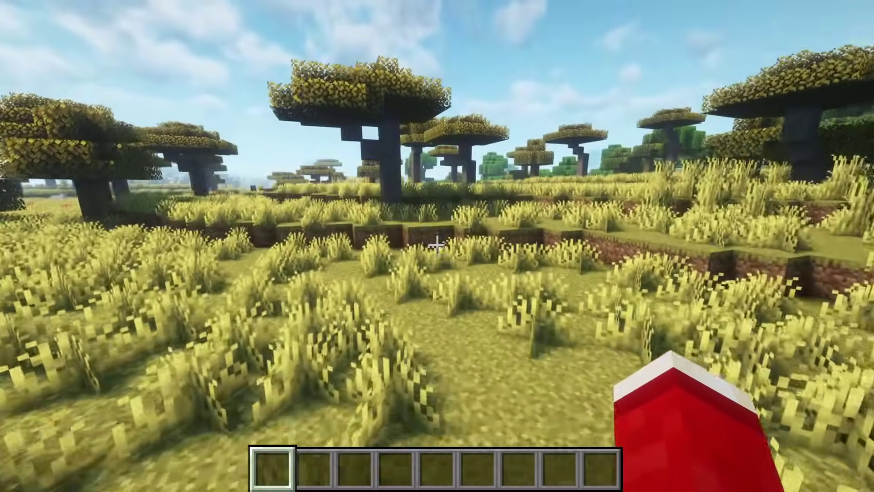
pyautogui.press('w')
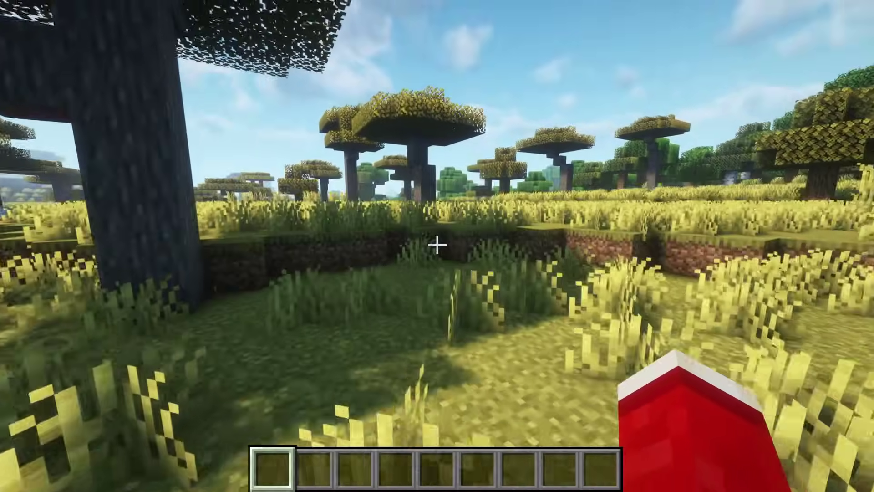
pyautogui.press('w')
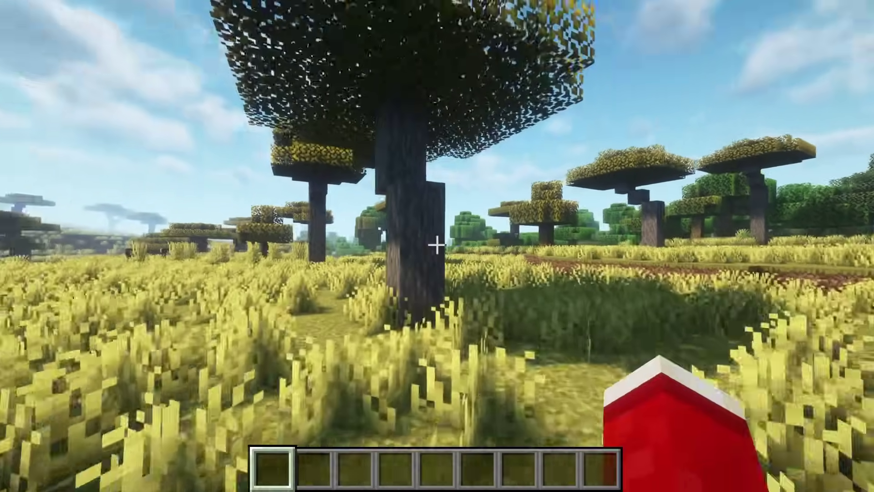
pyautogui.click(437, 246)
pyautogui.press('w')
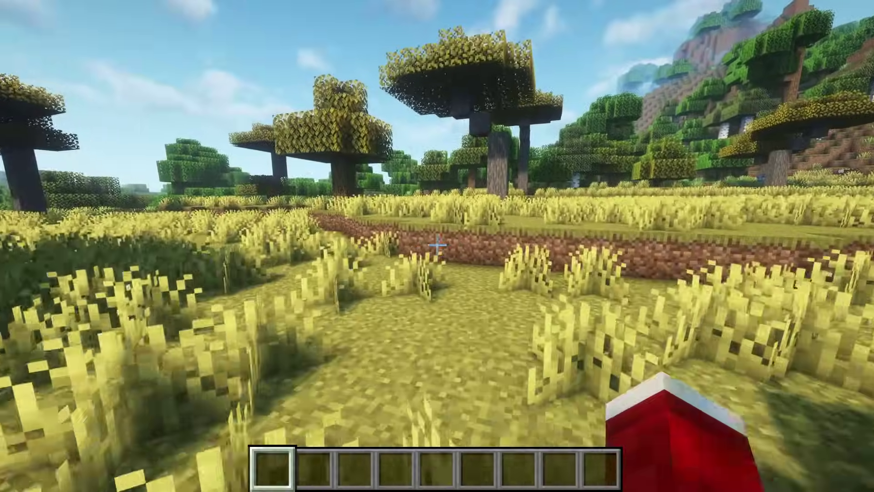
pyautogui.press('w')
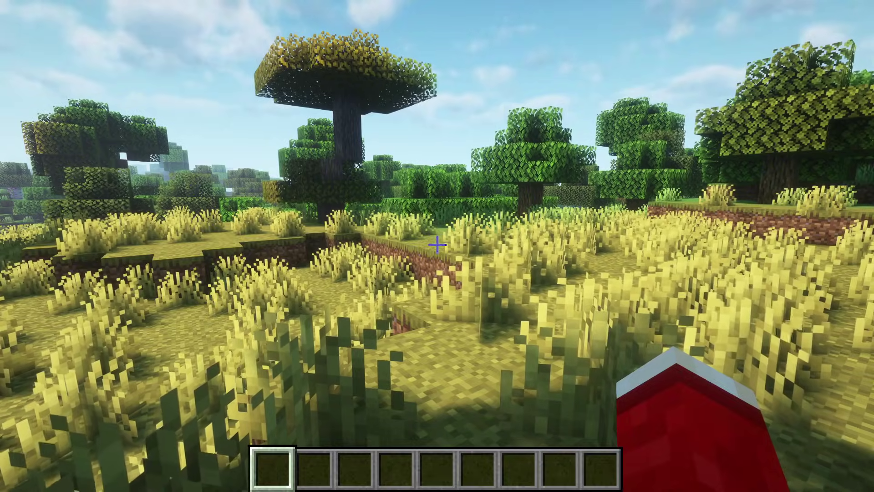
# Step: Review the available shader packs through the in-game video settings and return to the game without changing the selection
pyautogui.press('Escape')
pyautogui.click(367, 318)
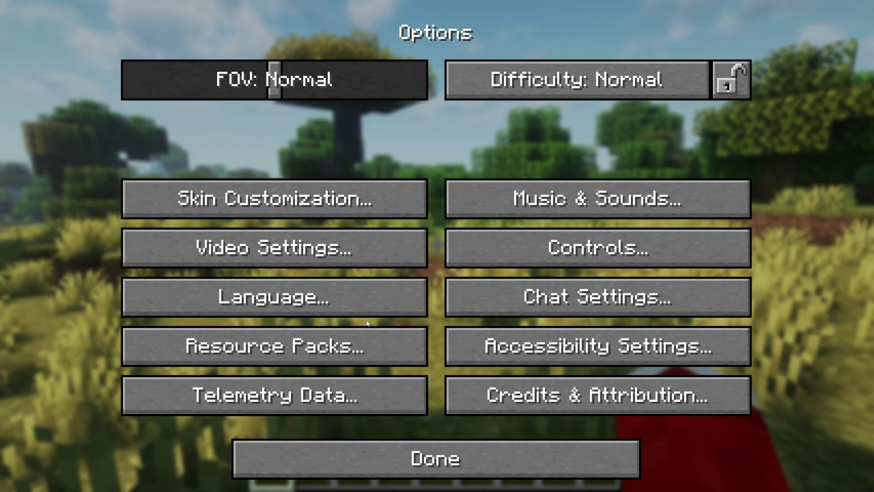
pyautogui.click(364, 249)
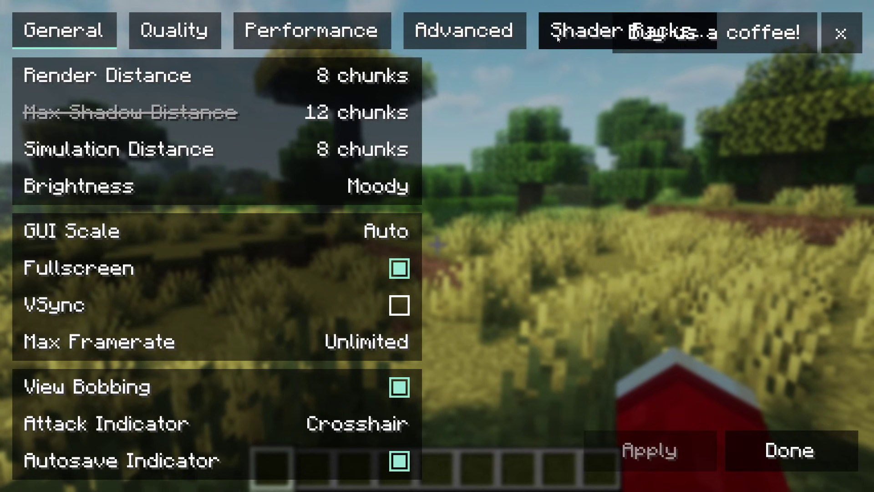
pyautogui.click(557, 39)
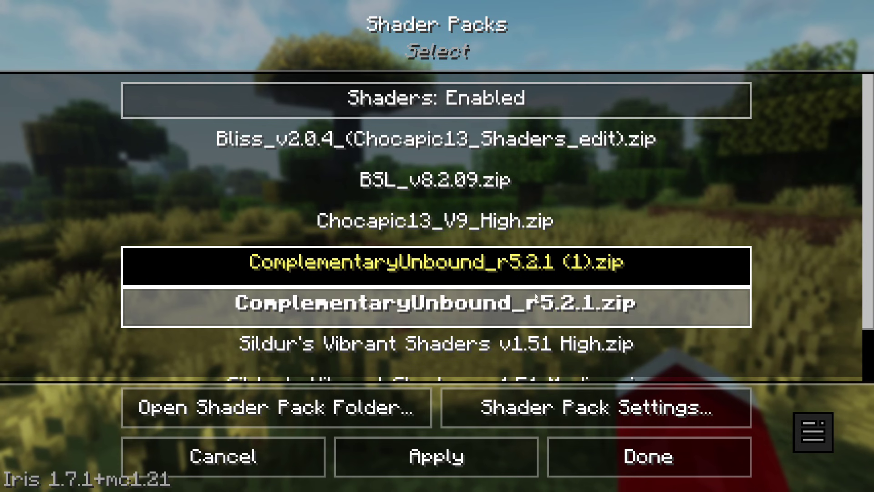
pyautogui.press('Escape')
pyautogui.press('Escape')
pyautogui.press('Escape')
pyautogui.press('Escape')
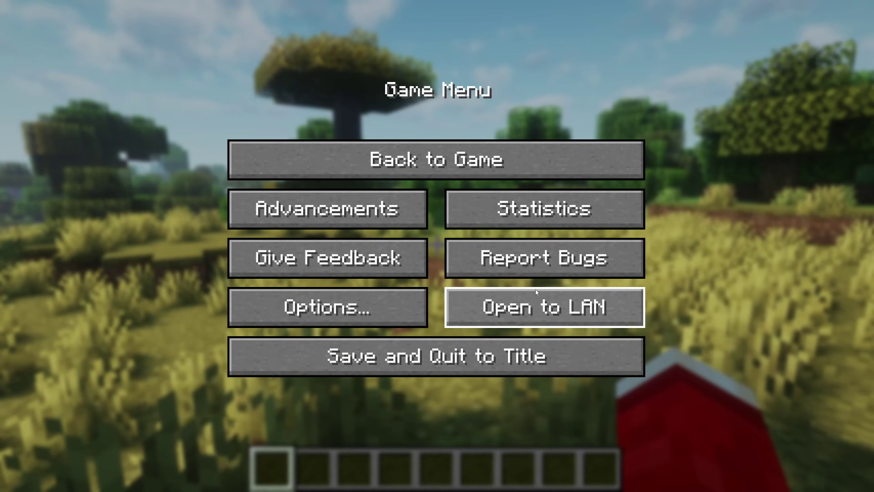
# Step: Walk from the savanna into the forest to view the shader effects on the trees and grass
pyautogui.press('w')
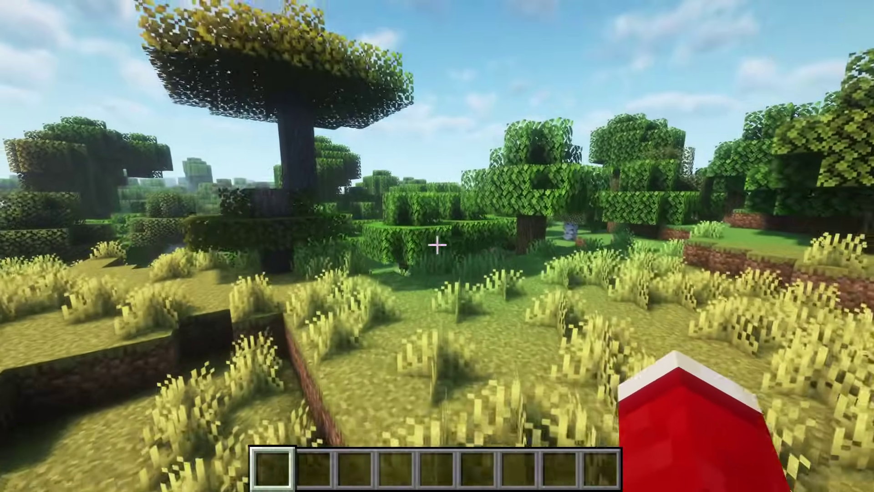
pyautogui.press('w')
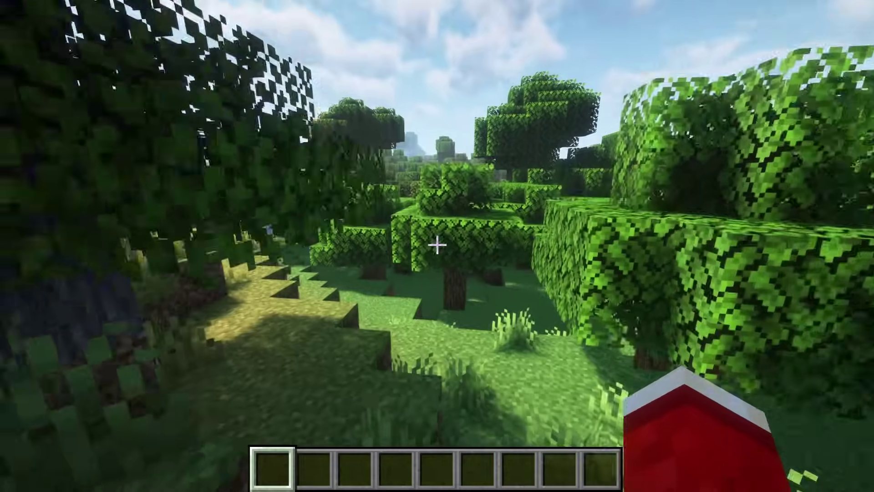
pyautogui.press('w')
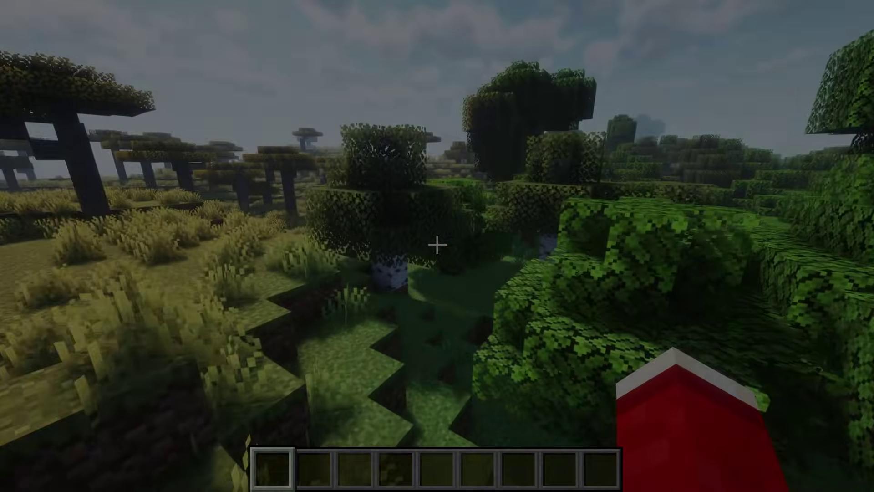